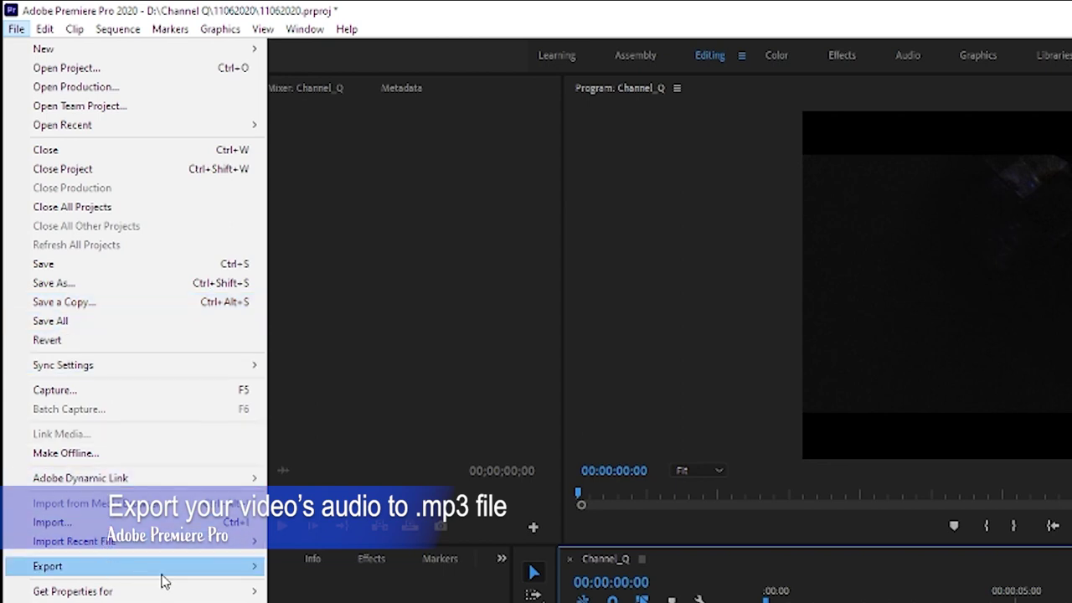
Export the Channel_Q sequence from Premiere as audio only (AAC 320 kbps), with video export turned off
left_click(255, 576)
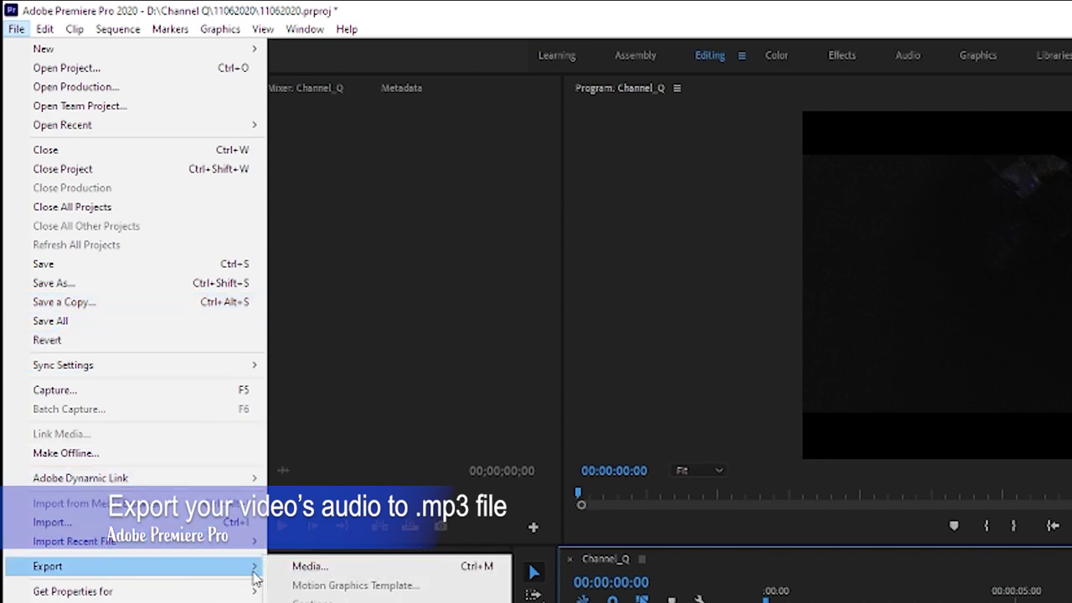
left_click(303, 569)
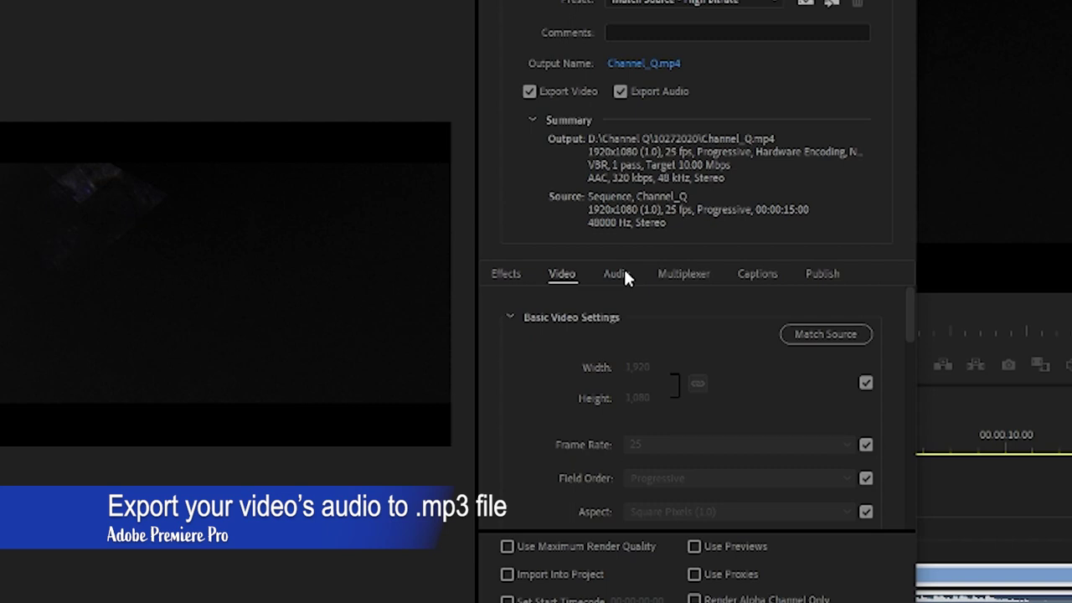
left_click(529, 91)
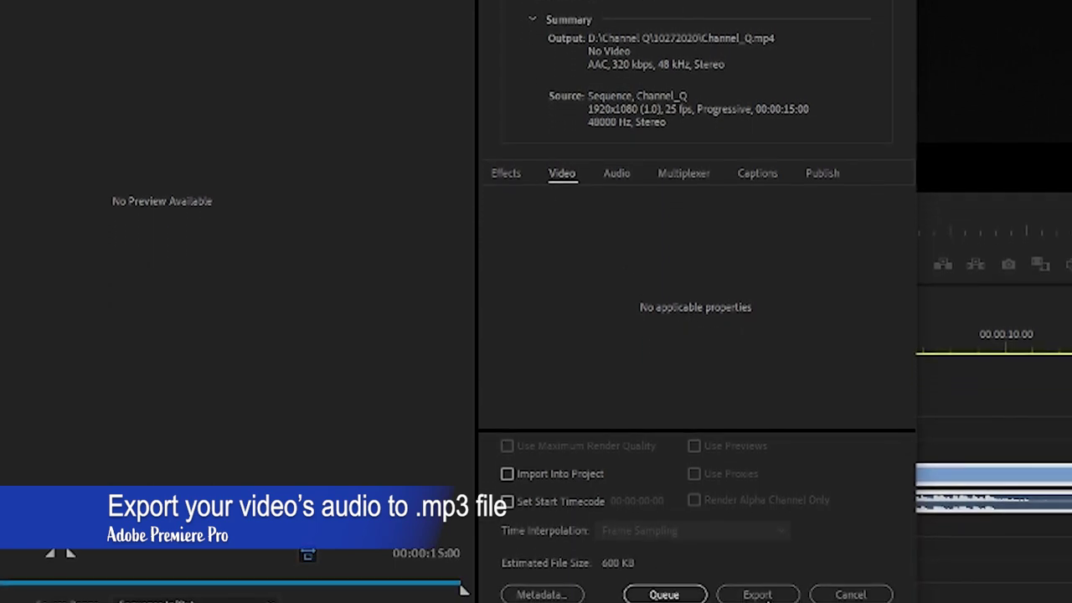
left_click(758, 591)
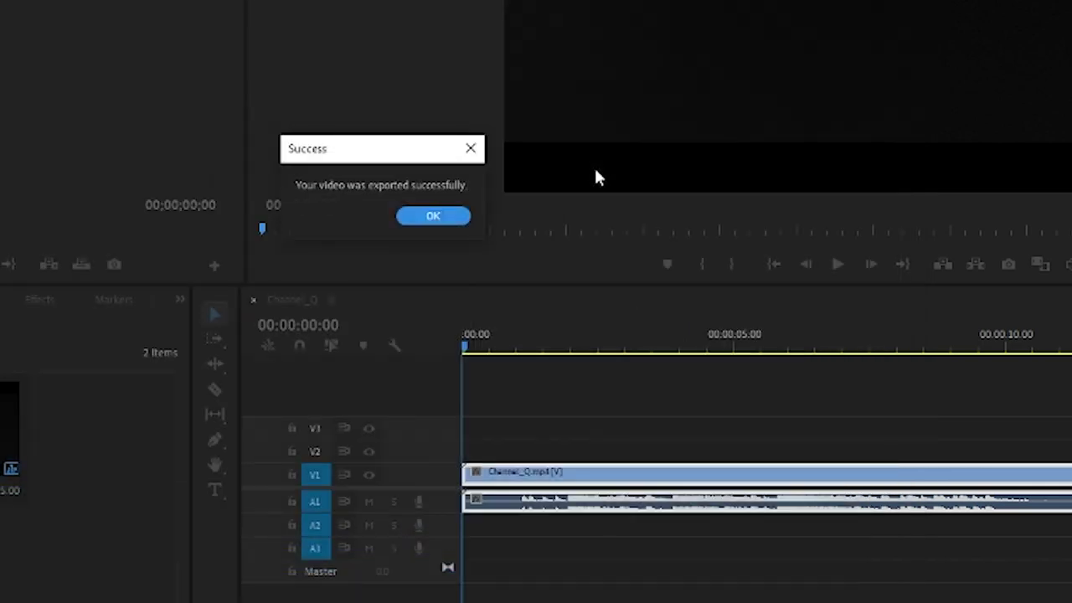
Dismiss the export success message and launch Audacity by searching 'auda' in the taskbar
left_click(445, 217)
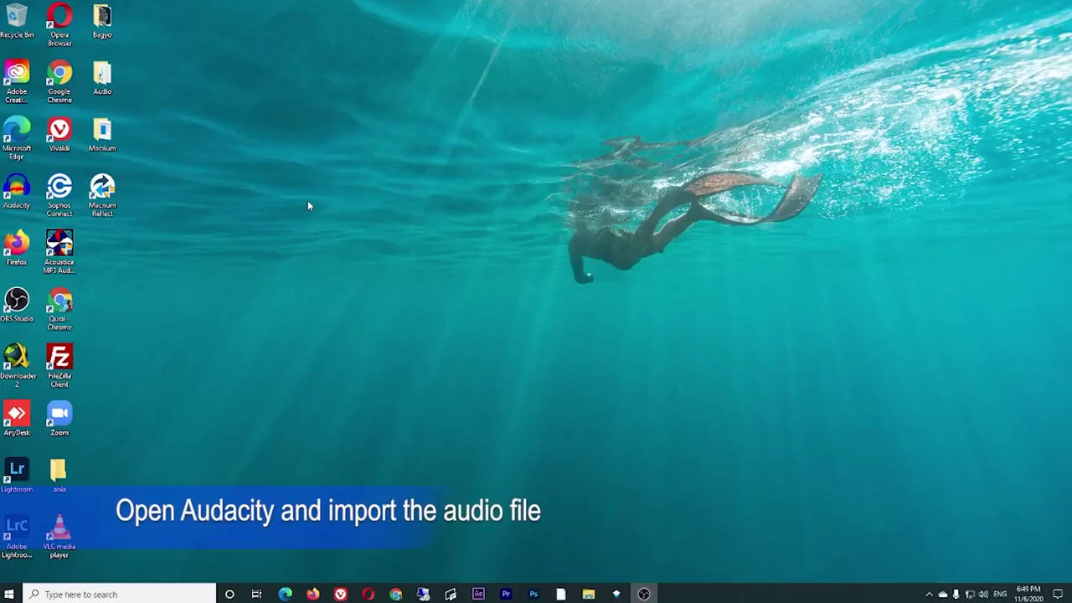
left_click(135, 594)
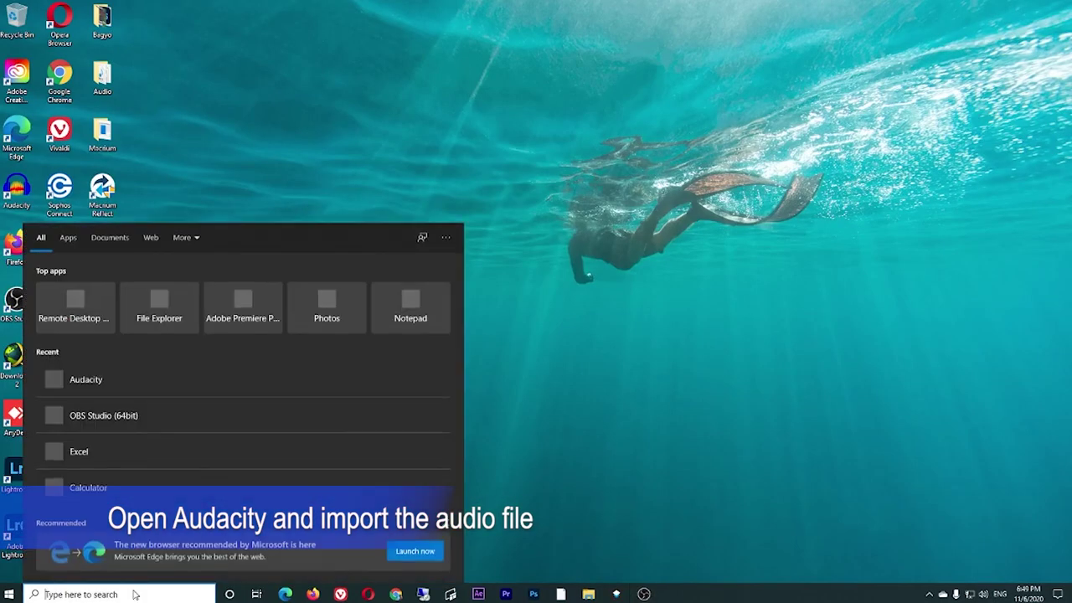
type("auda")
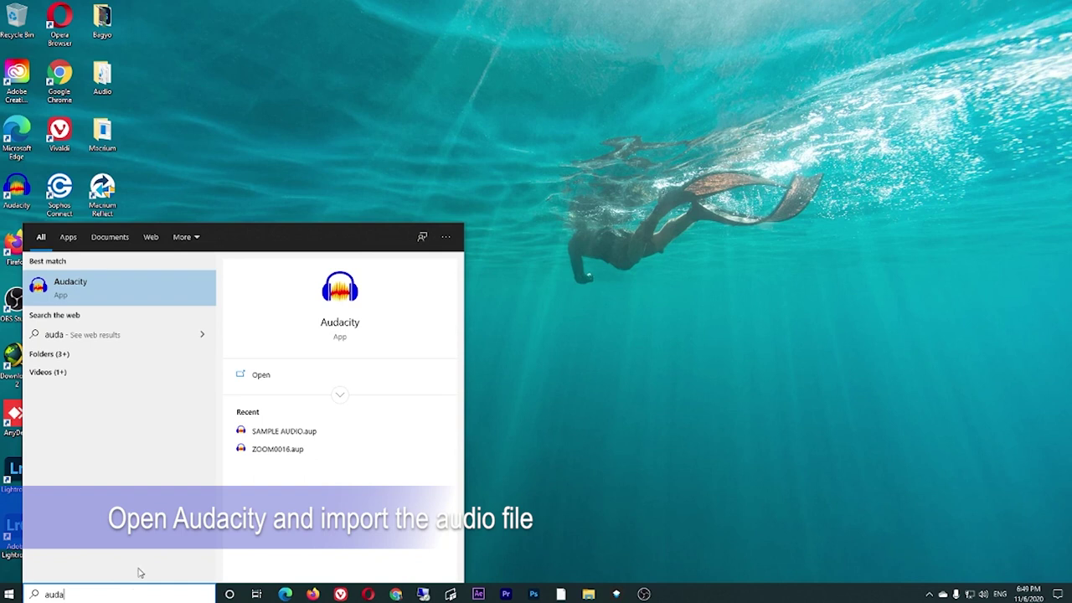
left_click(150, 298)
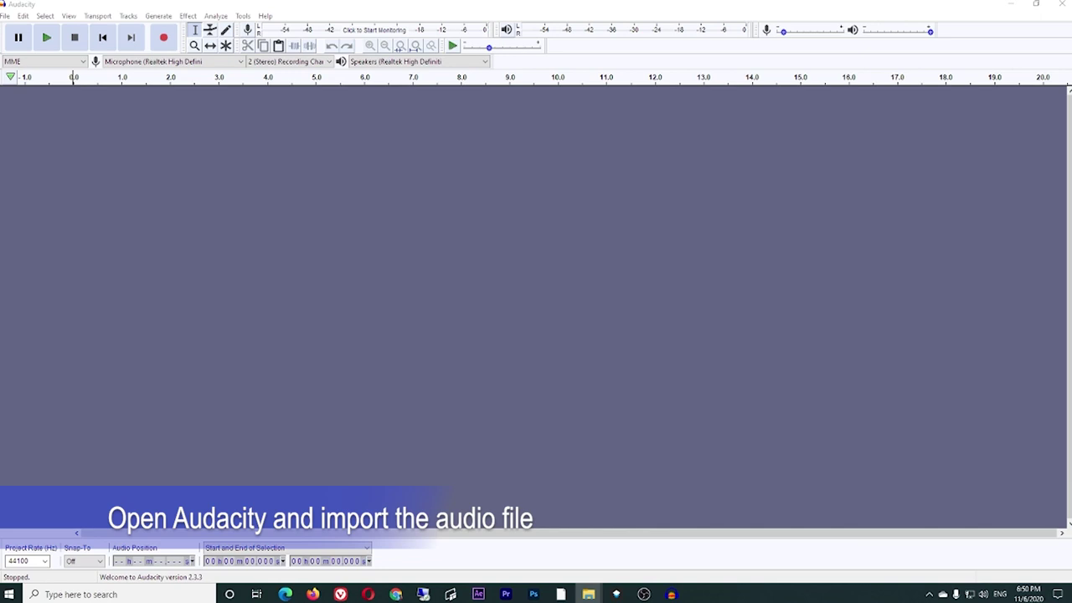
Import the exported audio as the SAMPLE AUDIO track and play it back from about 2.16 s
left_click_drag(123, 170, 120, 167)
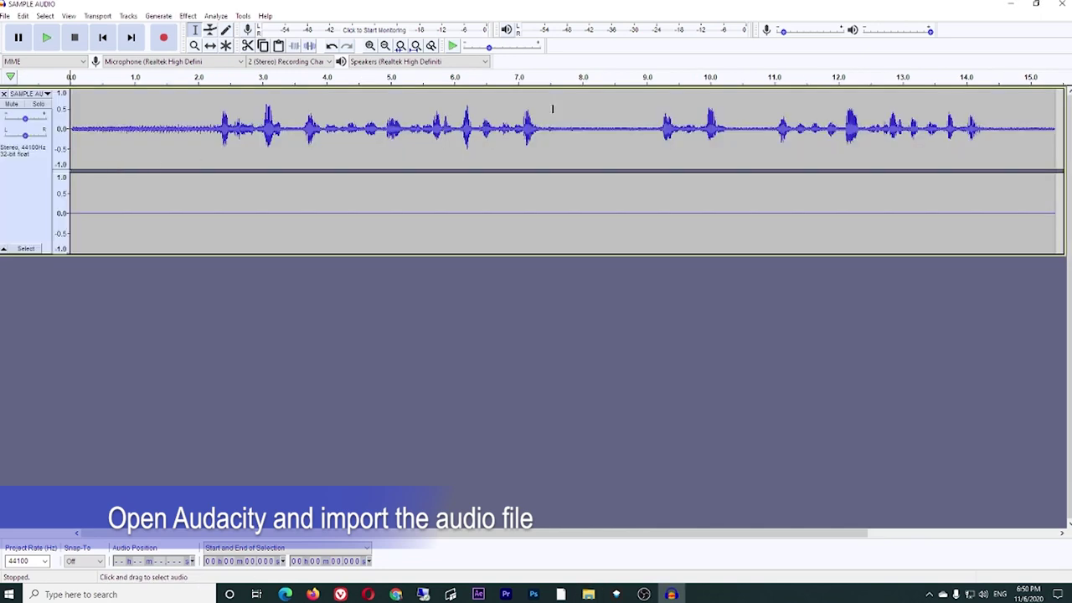
left_click(209, 126)
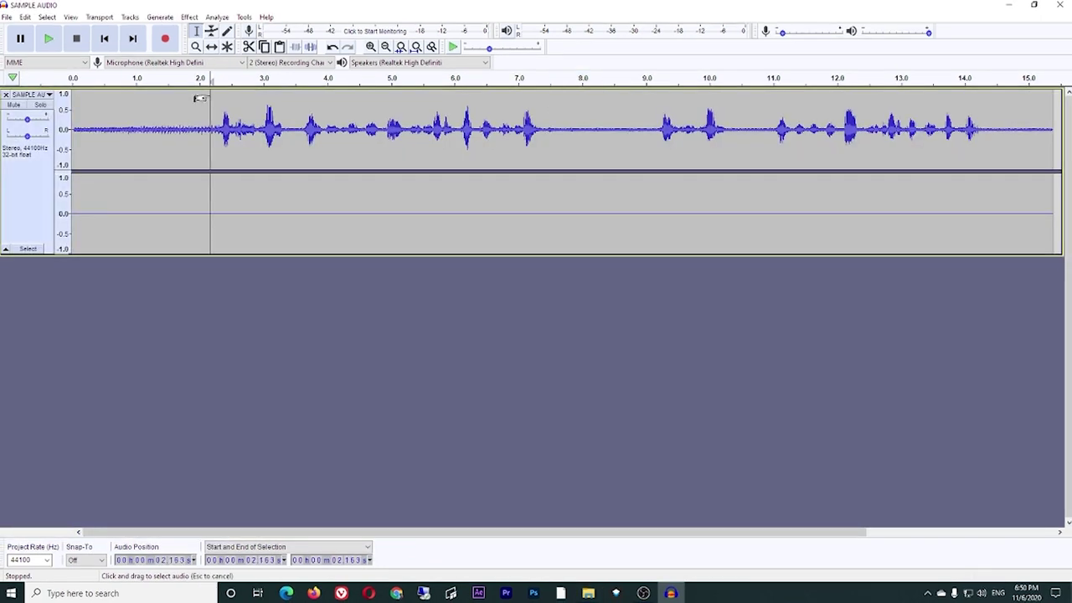
left_click(48, 40)
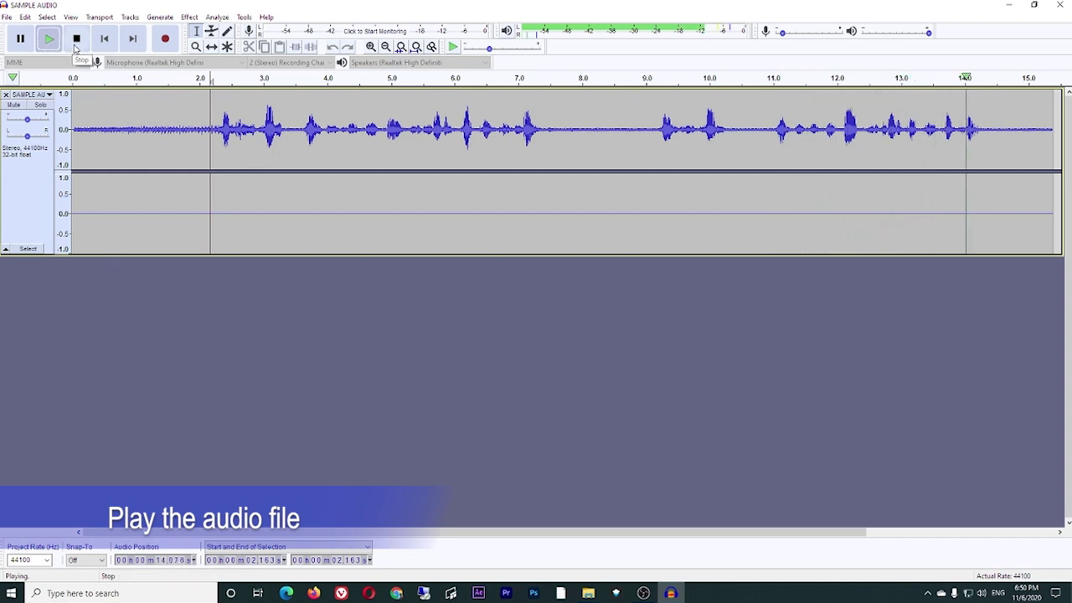
left_click(76, 39)
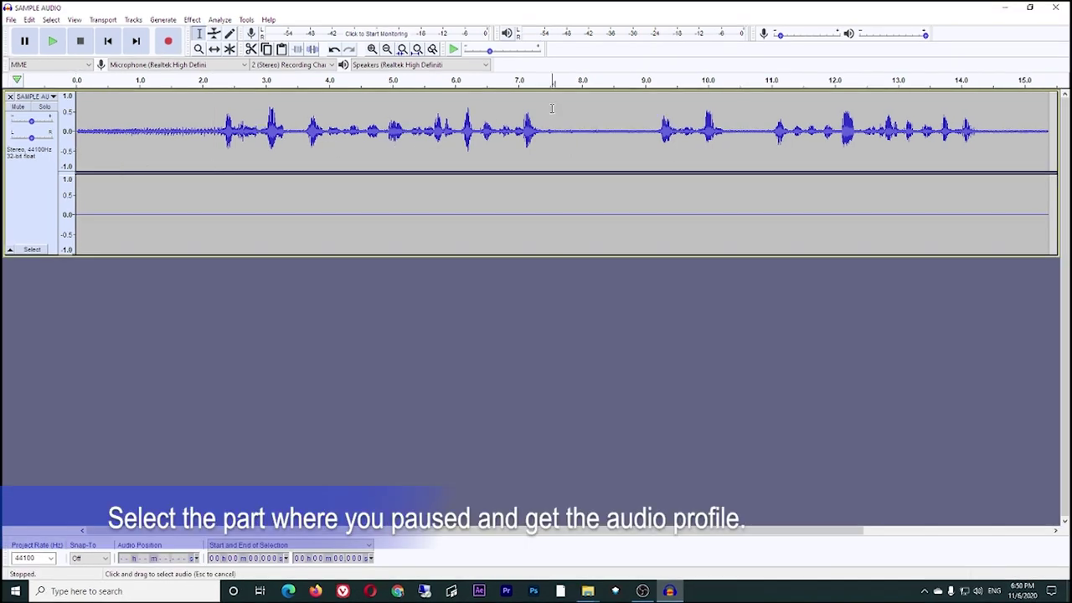
Capture a Noise Reduction noise profile from the silent pause at about 7.5–9.0 s
left_click_drag(566, 109, 642, 113)
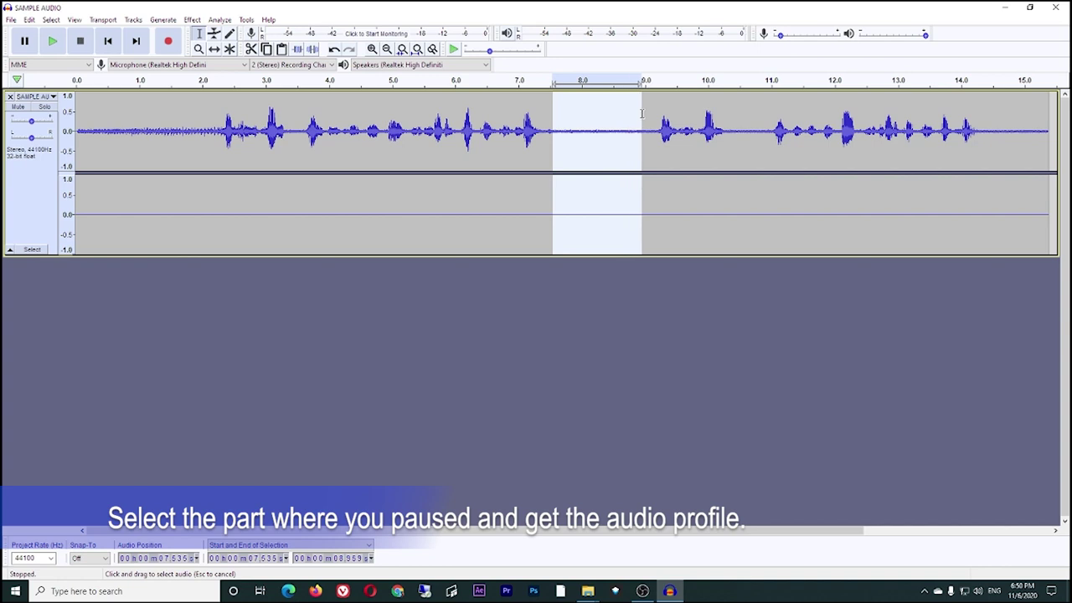
left_click(193, 20)
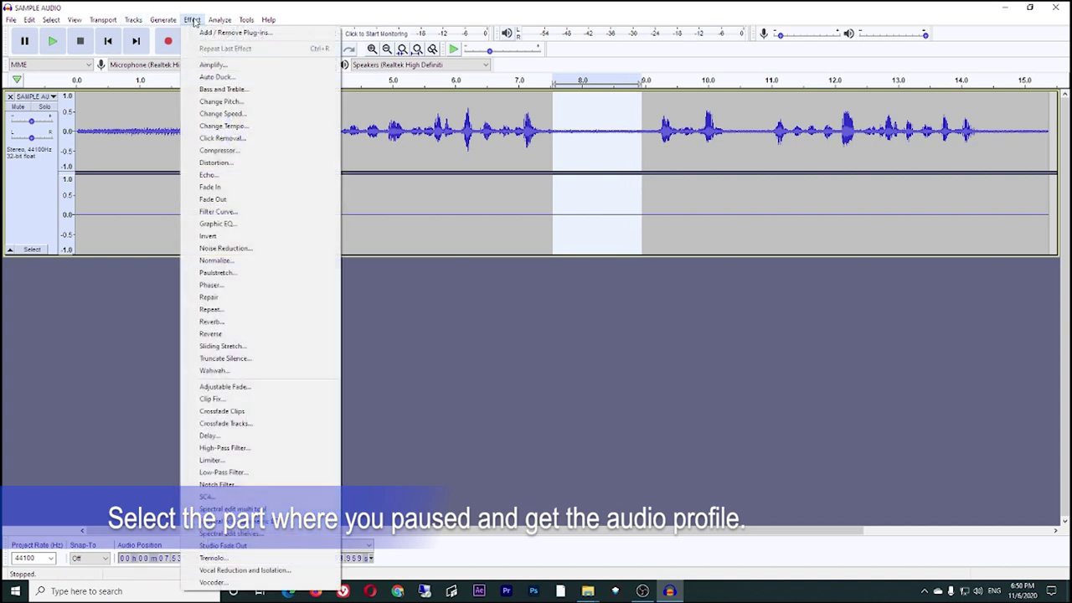
left_click(218, 250)
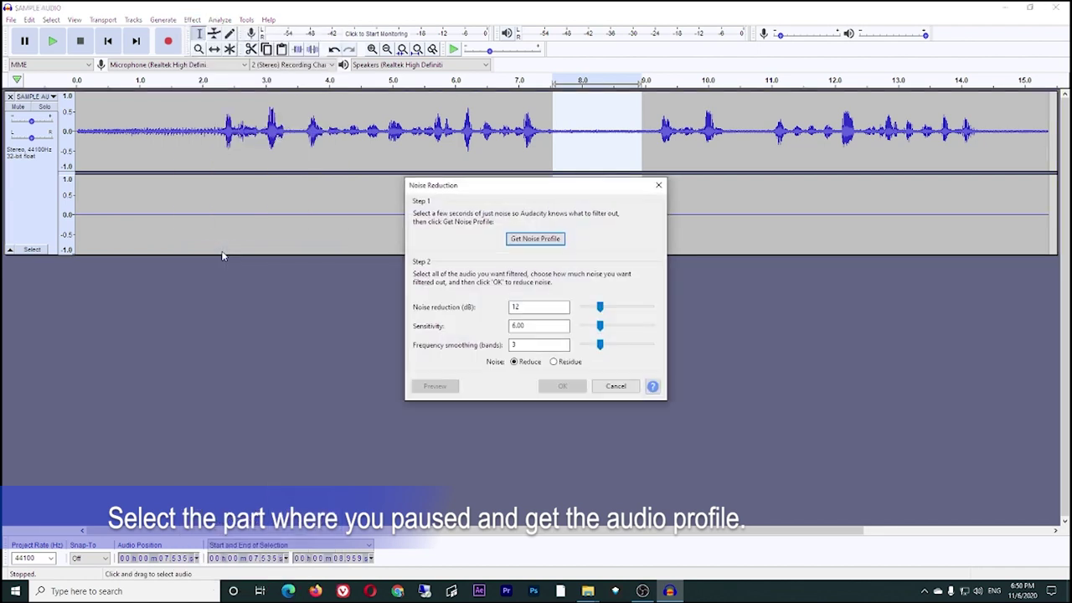
left_click(535, 239)
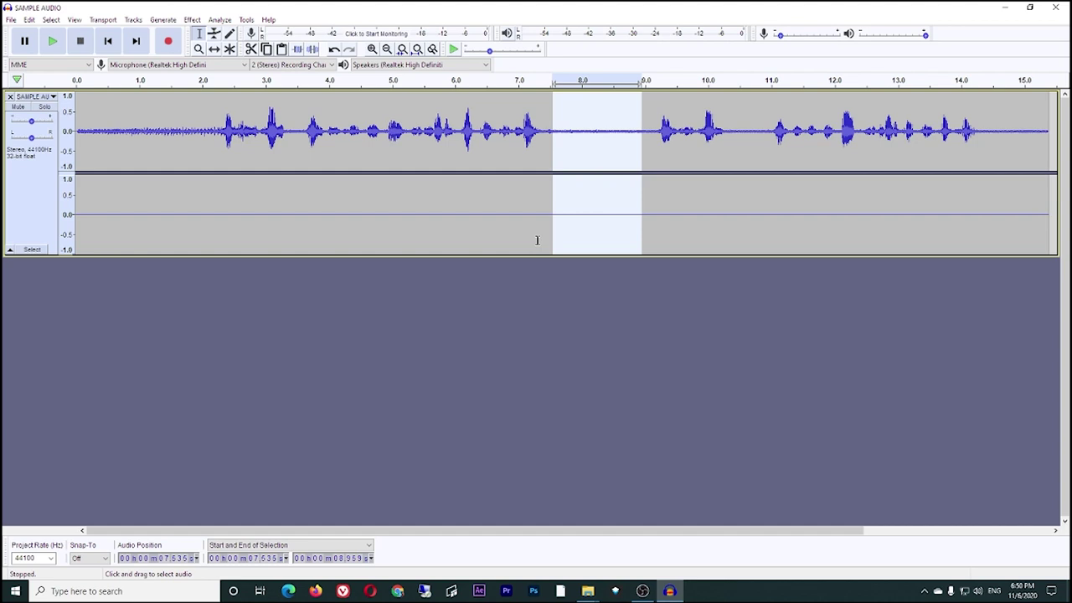
Select nearly the whole recording and apply Noise Reduction to it
left_click(213, 126)
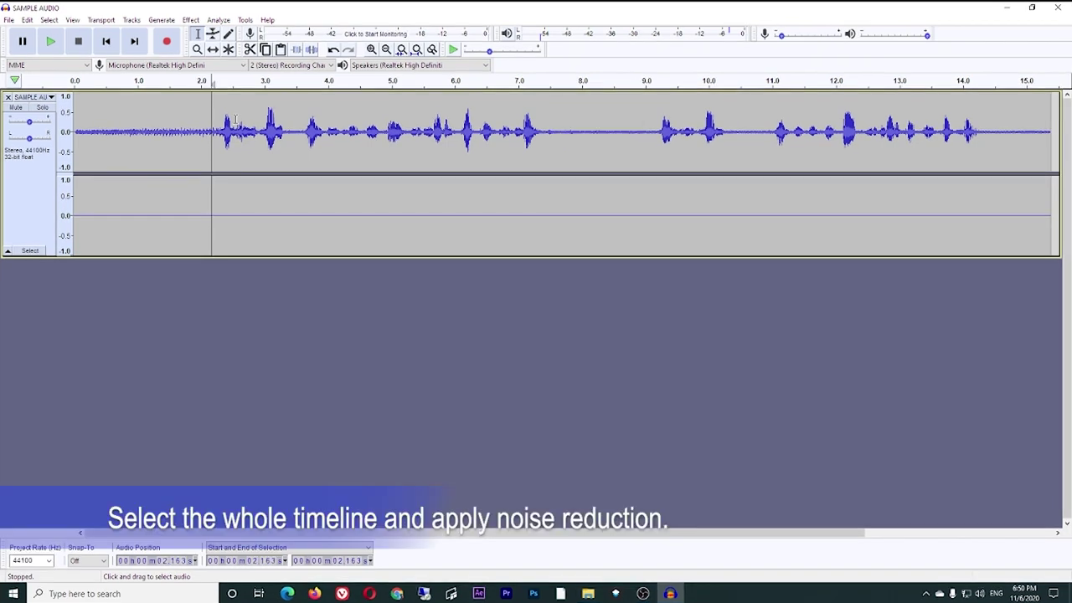
left_click_drag(75, 107, 1049, 131)
left_click(191, 19)
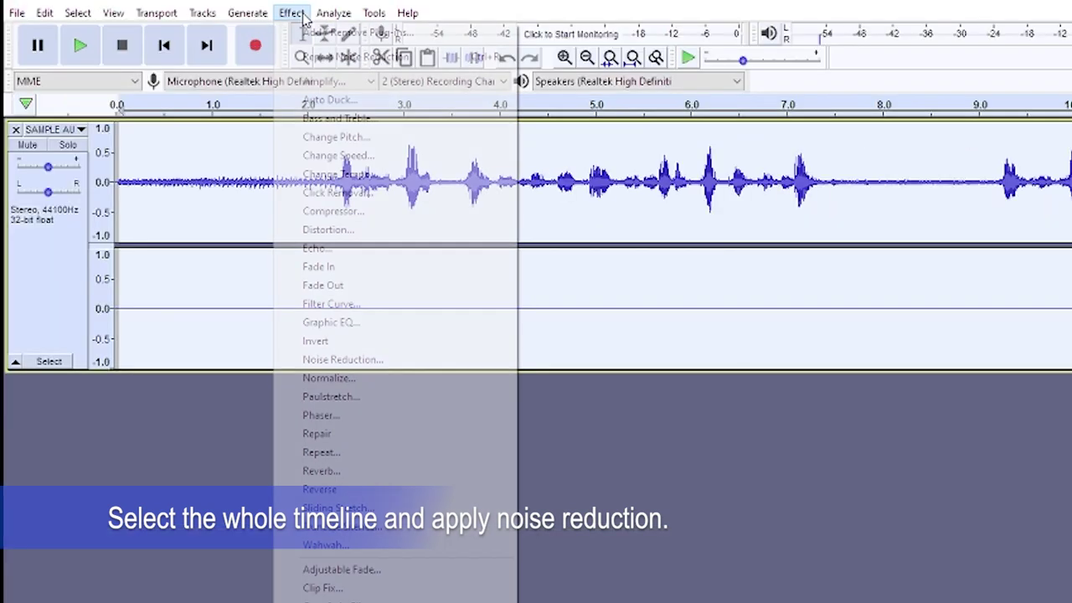
mouse_move(219, 19)
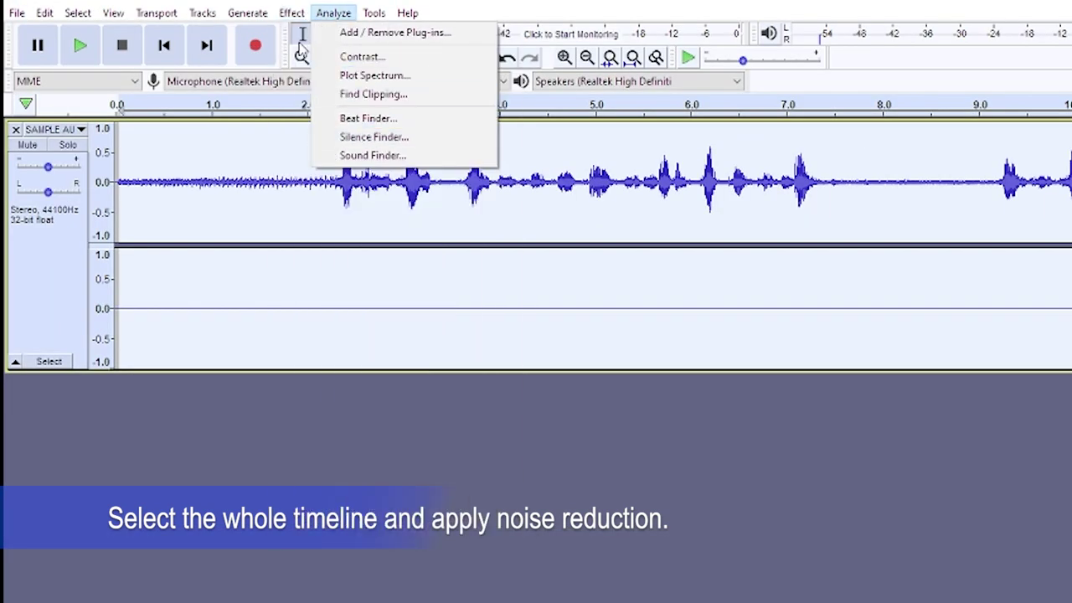
mouse_move(291, 13)
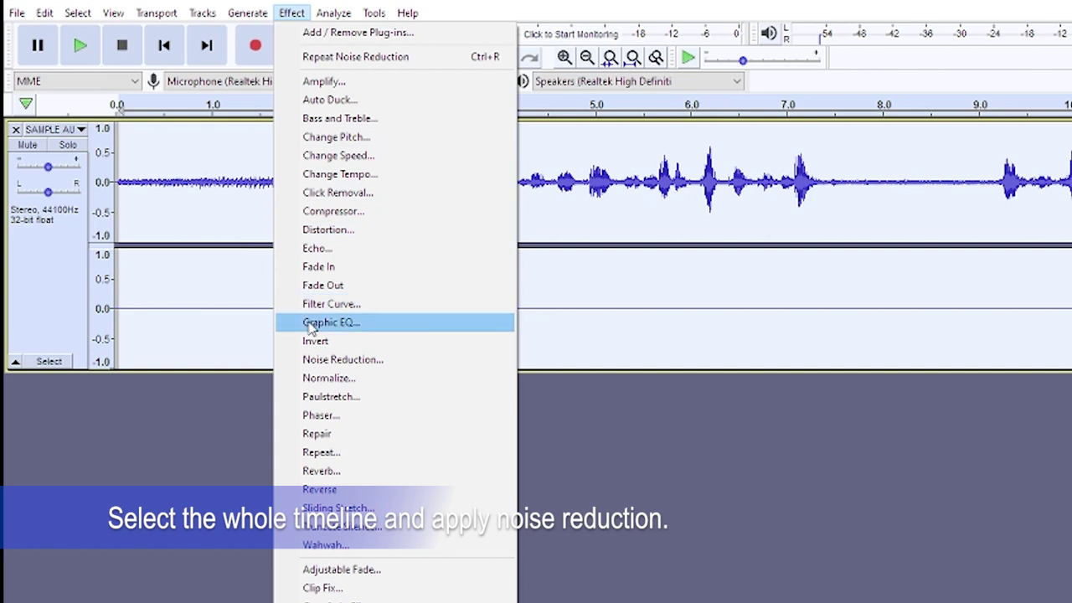
left_click(311, 359)
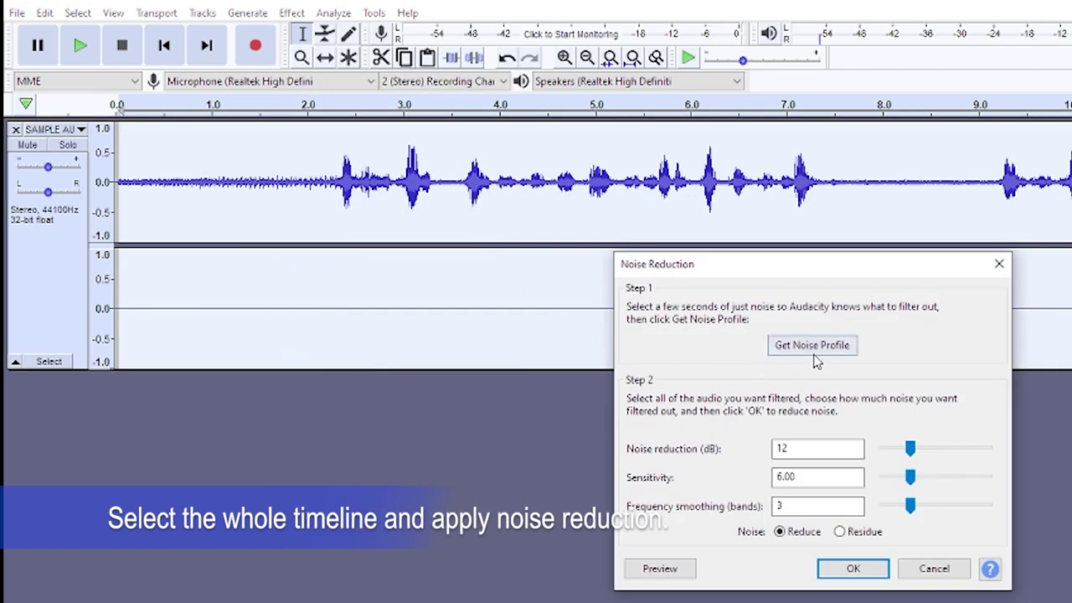
left_click(844, 571)
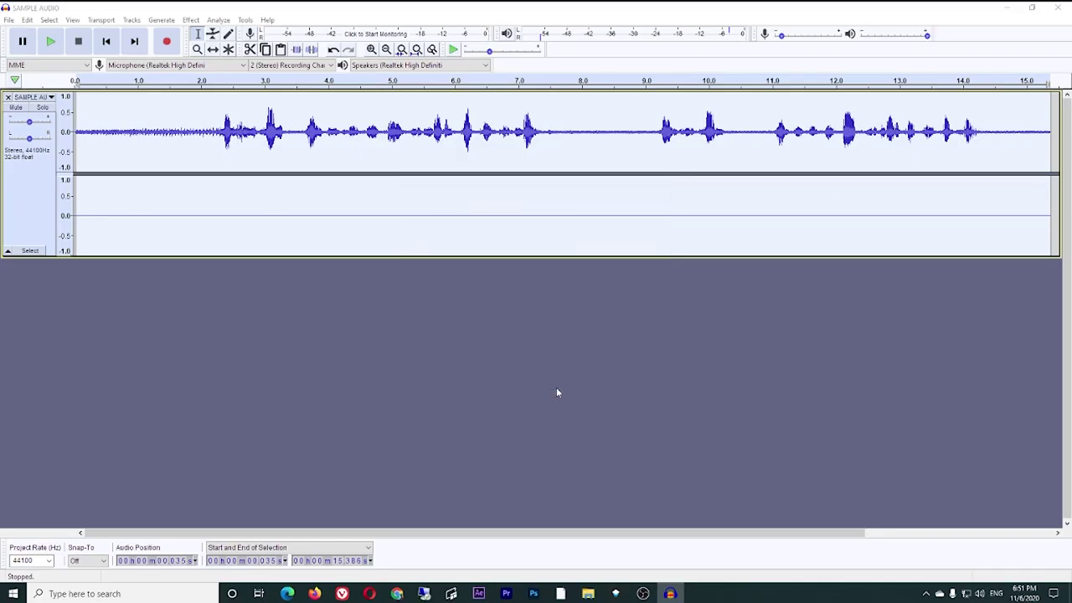
left_click(561, 162)
left_click_drag(553, 127, 656, 144)
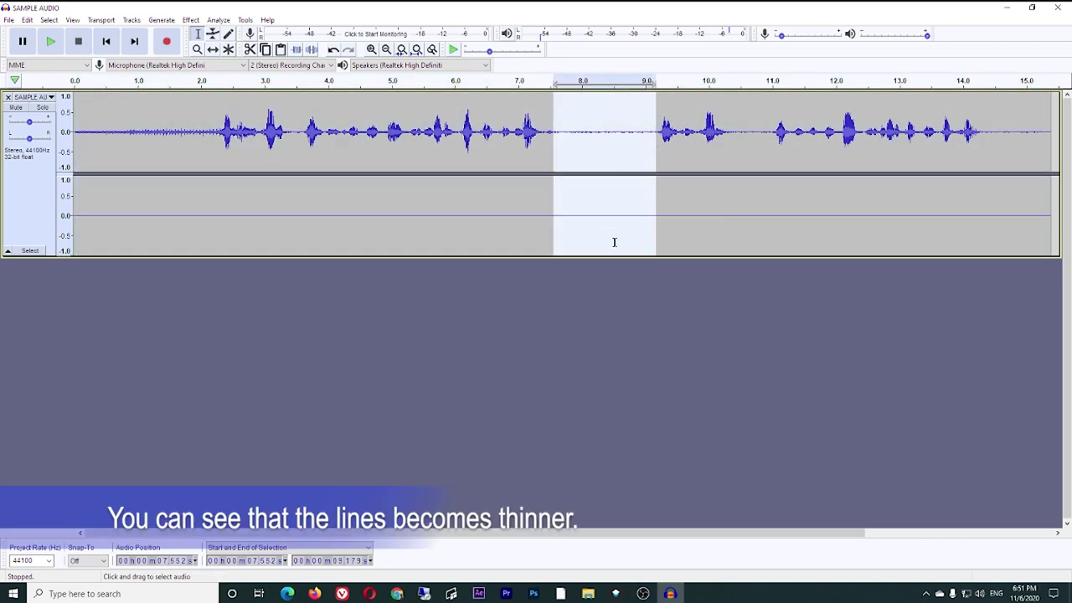
left_click(211, 105)
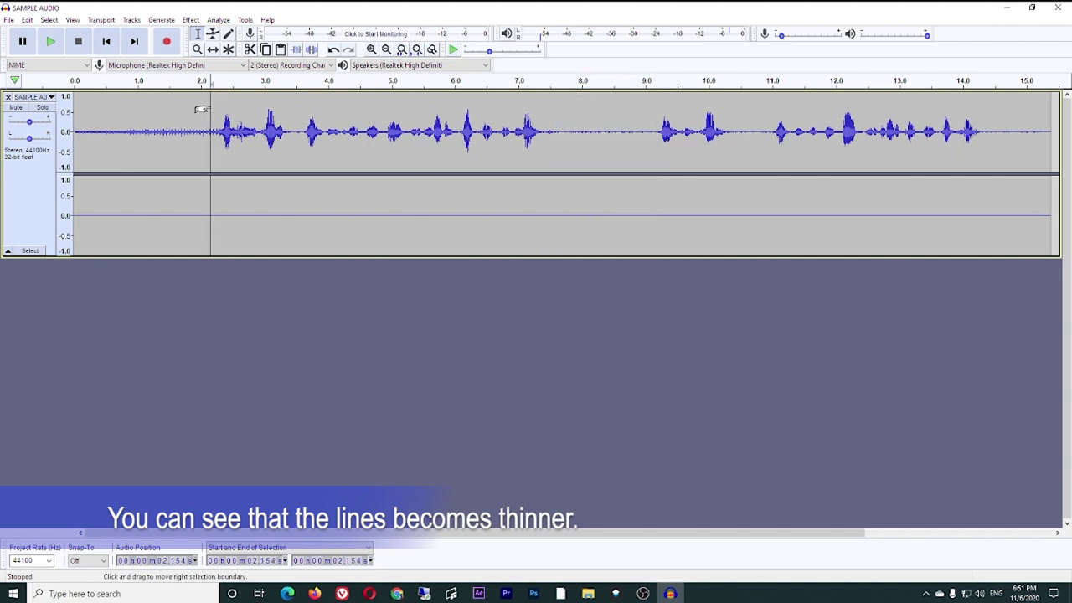
left_click(51, 42)
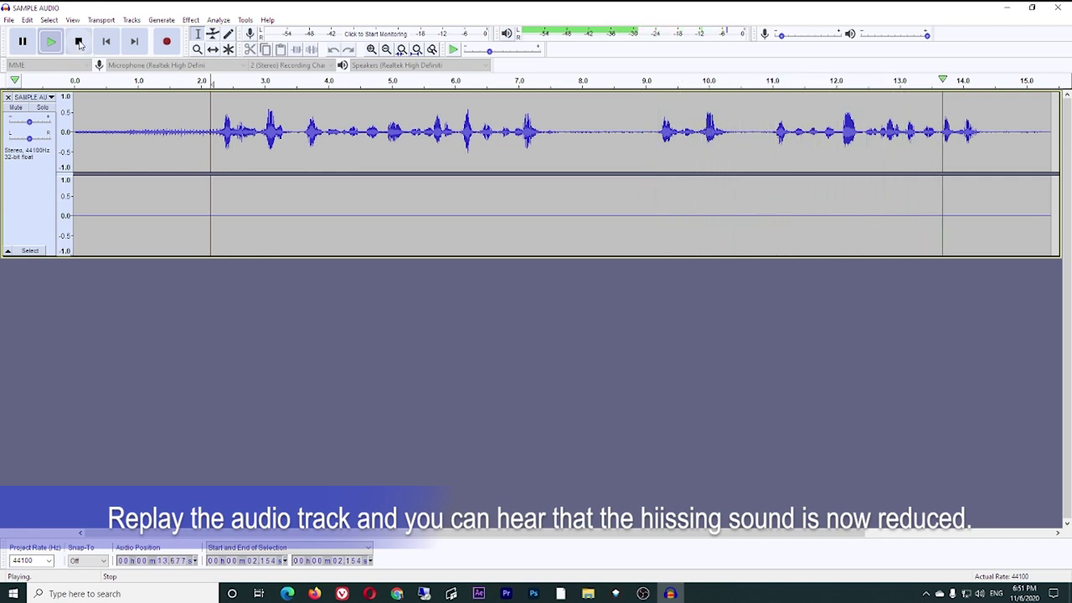
Undo the noise reduction to restore the original audio
left_click(80, 45)
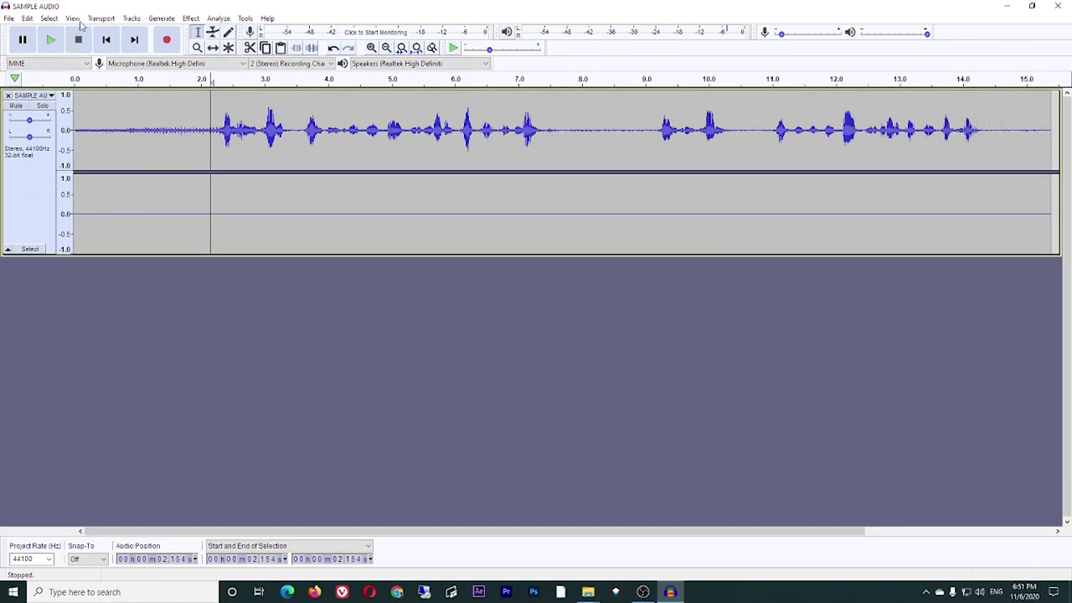
left_click(27, 19)
left_click(37, 32)
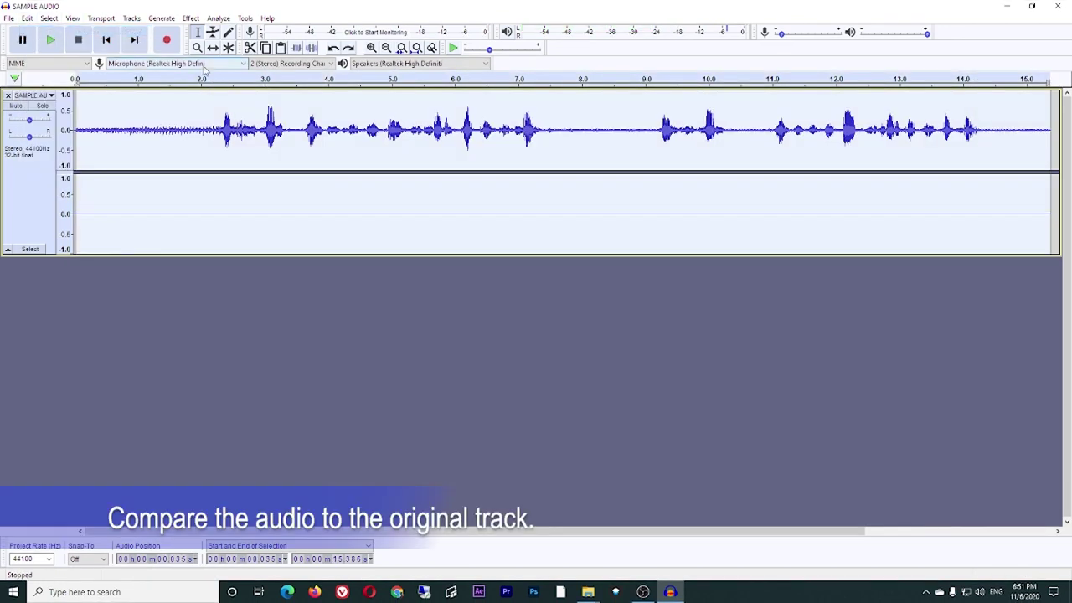
Replay the original, hissy recording from about 2.19 s for comparison
left_click(212, 95)
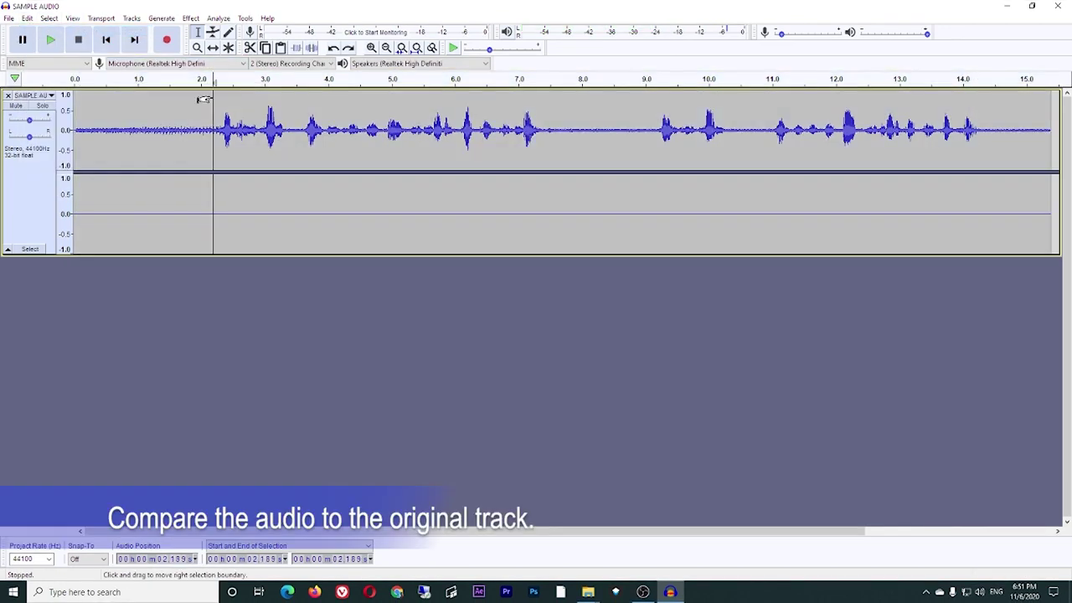
left_click(49, 41)
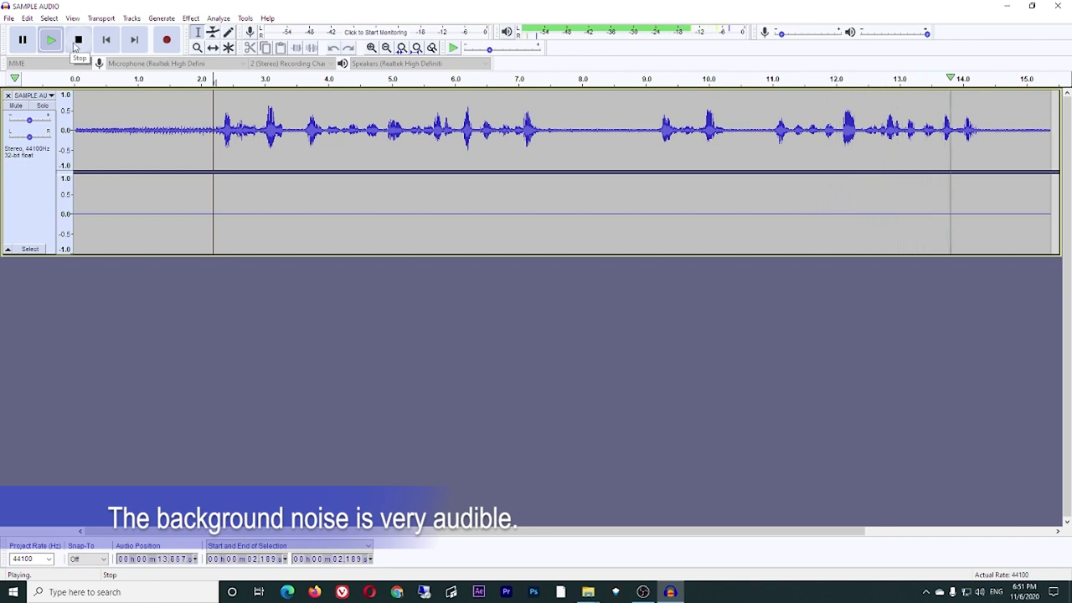
left_click(77, 41)
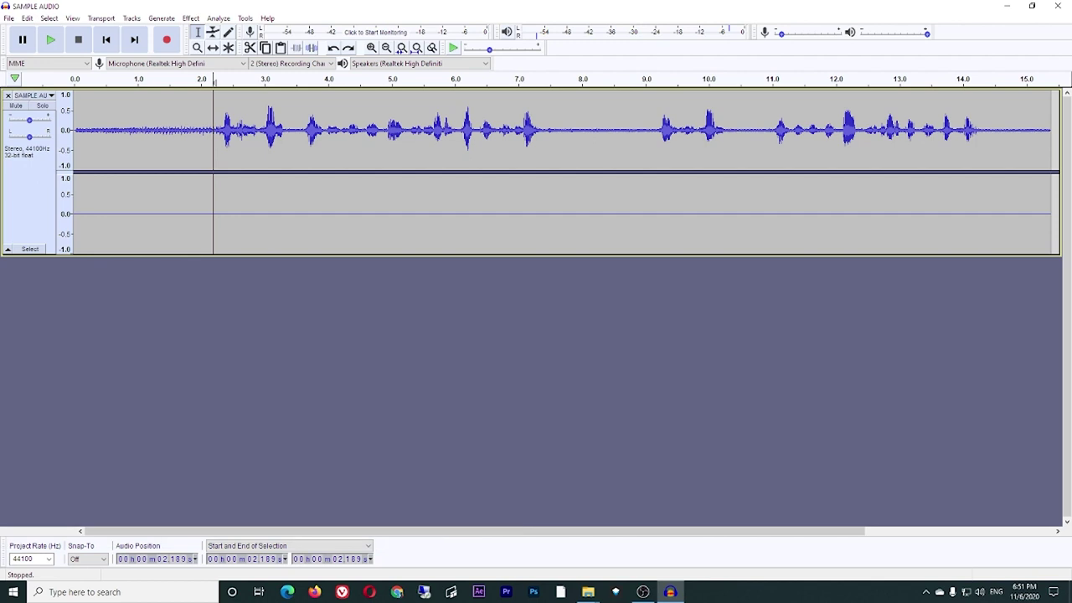
key("alt+Tab")
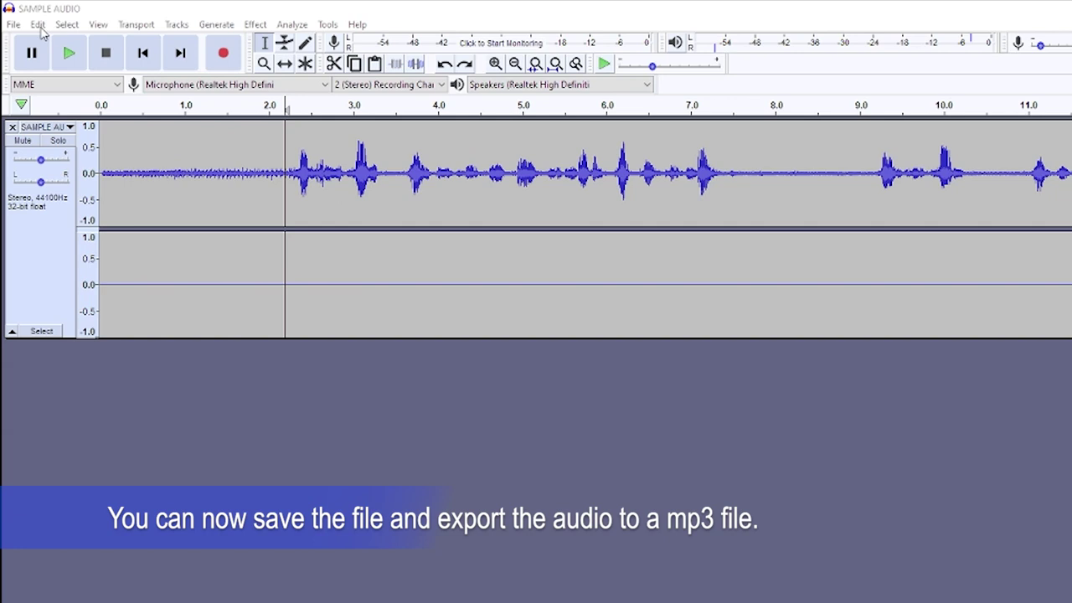
Redo the noise reduction and save the project over SAMPLE AUDIO.aup
left_click(39, 25)
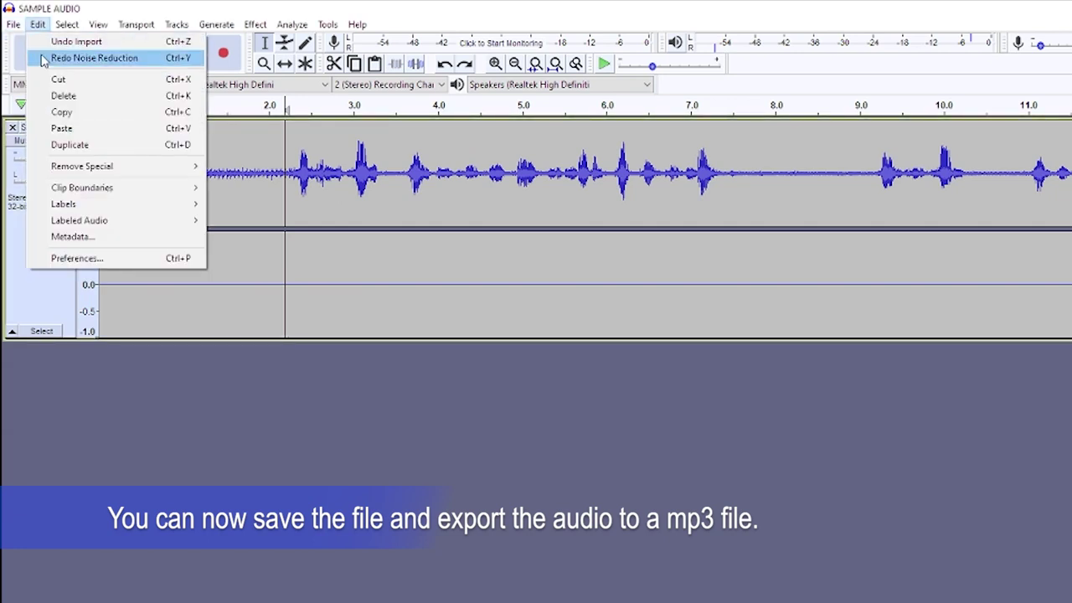
left_click(43, 58)
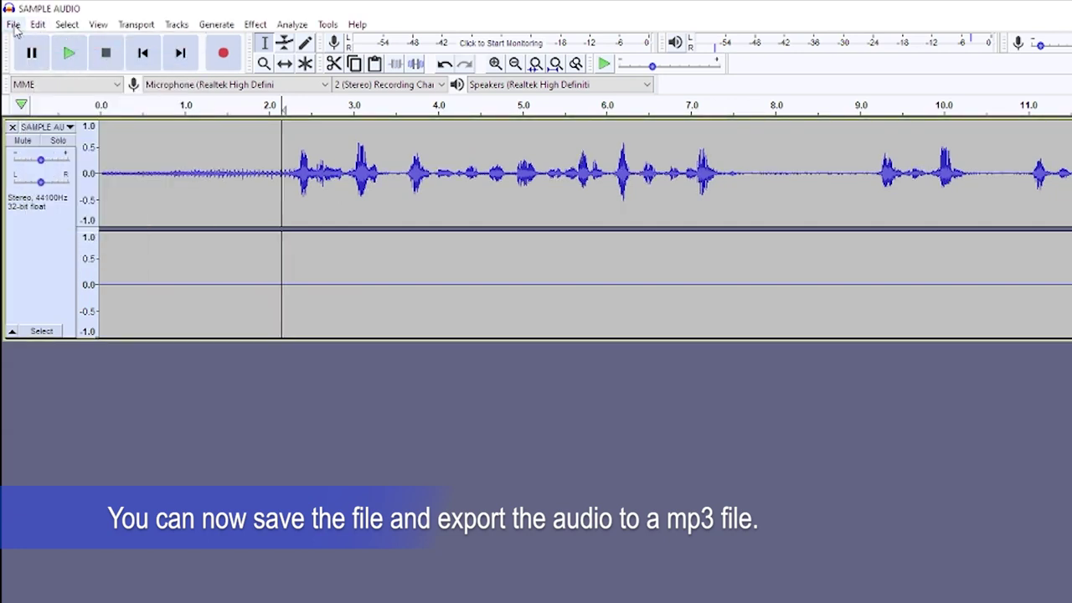
left_click(14, 27)
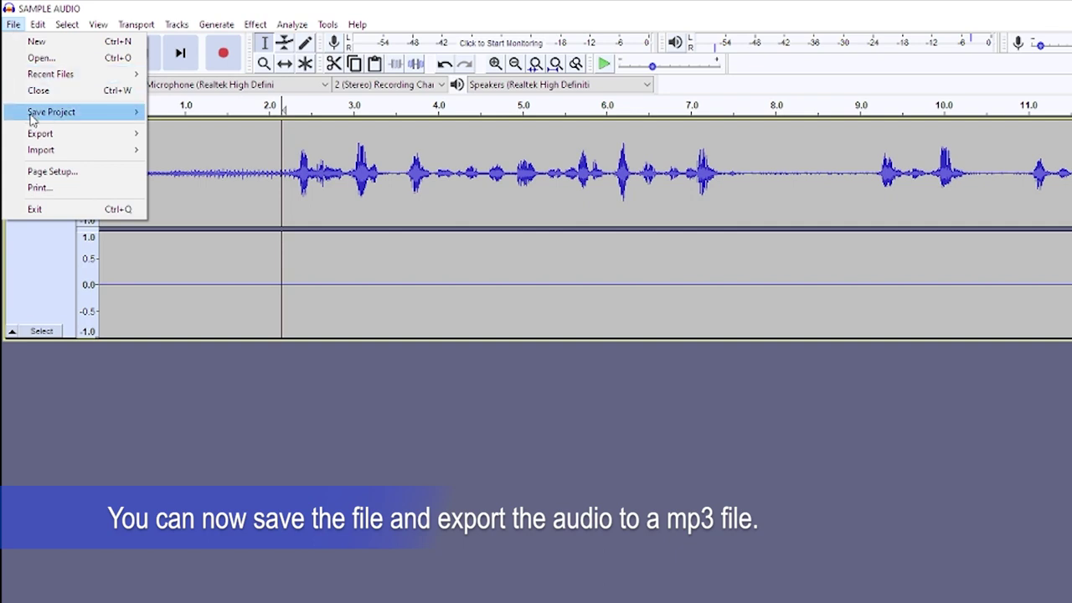
mouse_move(32, 120)
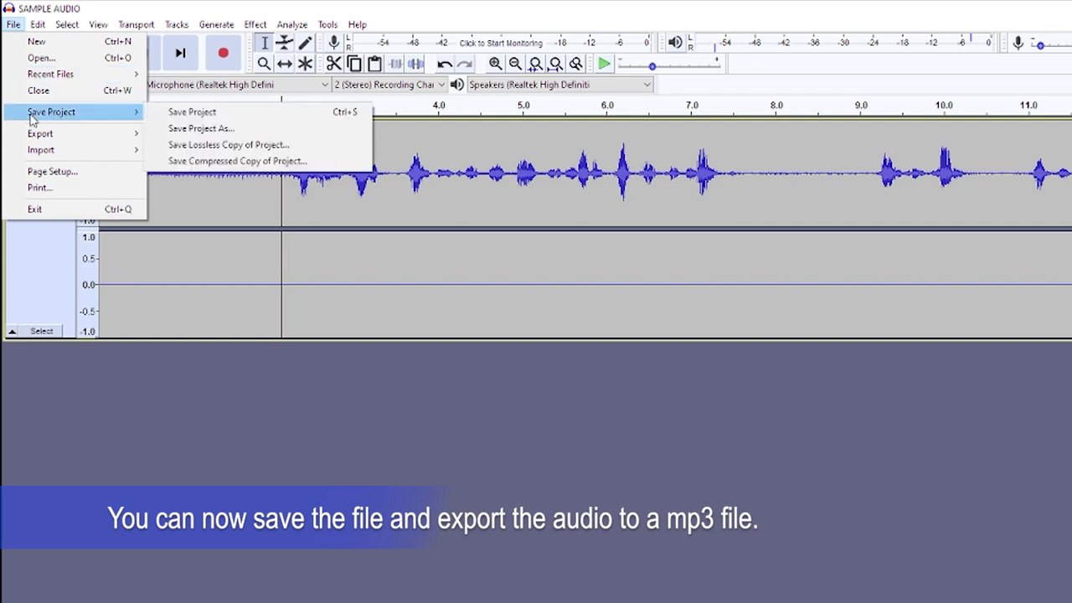
left_click(189, 130)
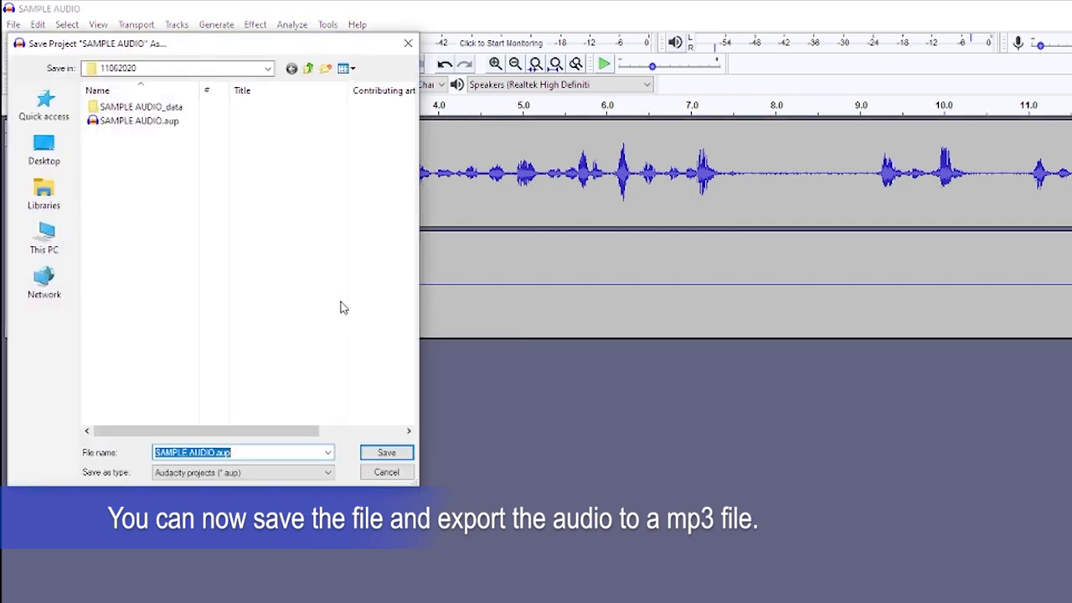
left_click(155, 122)
left_click(387, 450)
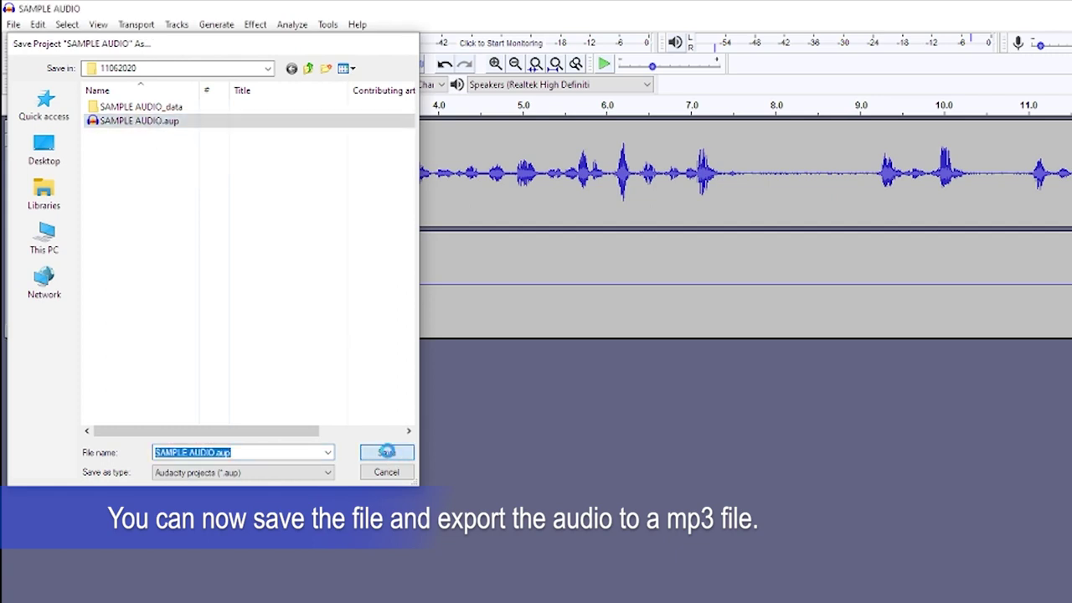
left_click(740, 419)
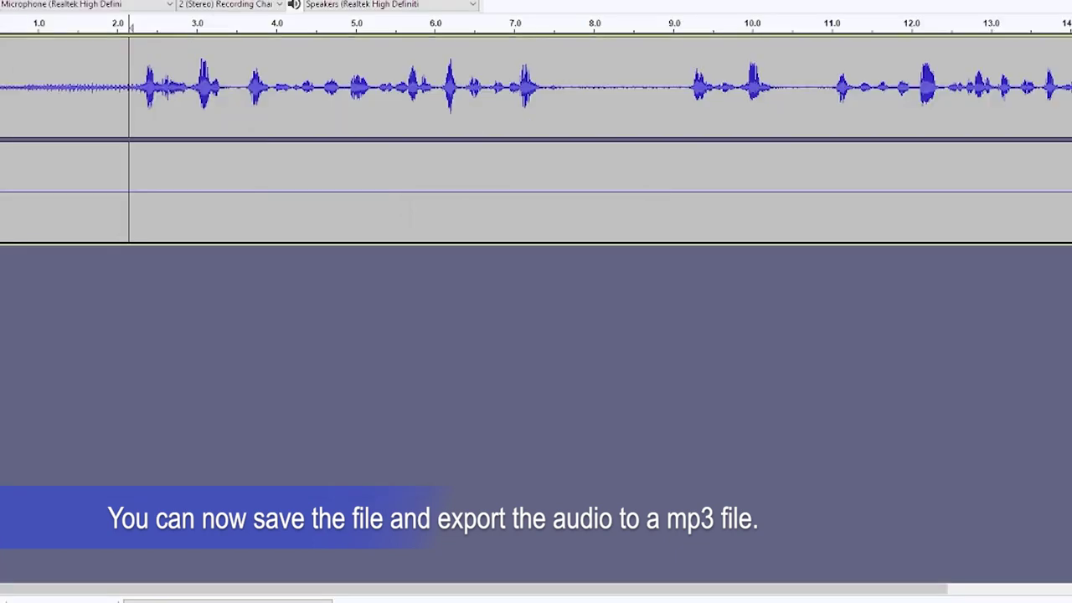
left_click(14, 25)
Export the cleaned audio as an MP3, replacing SAMPLE AUDIO_CLEAN.mp3
mouse_move(34, 134)
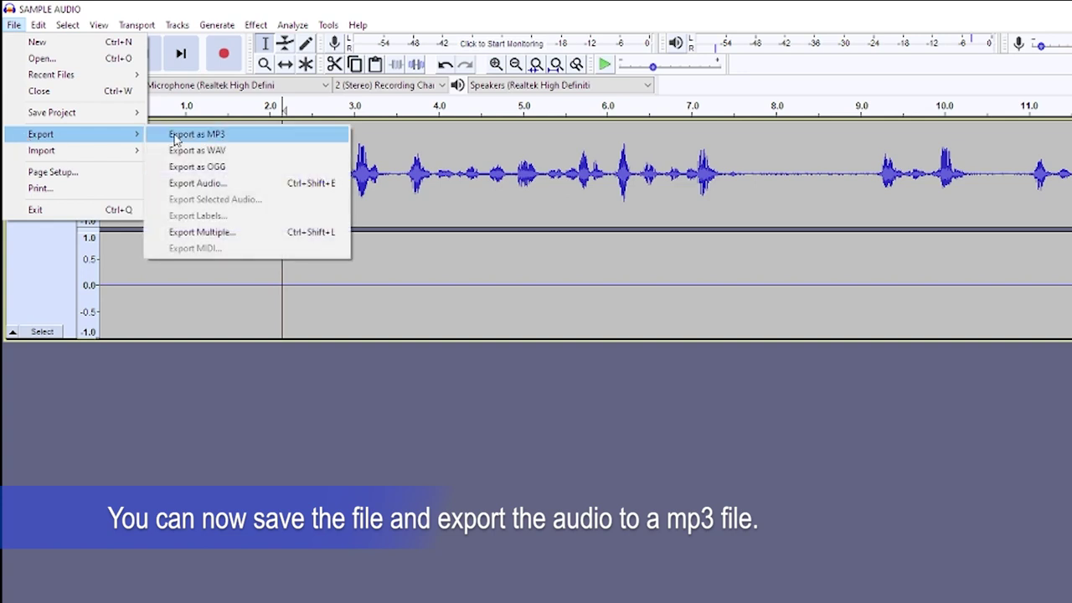
left_click(186, 135)
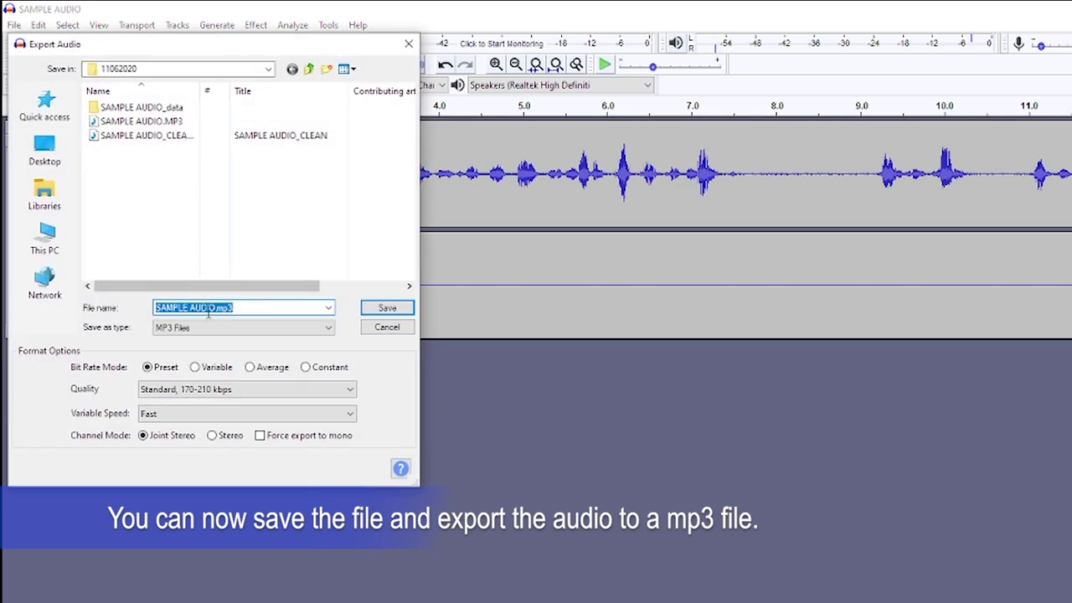
left_click(168, 140)
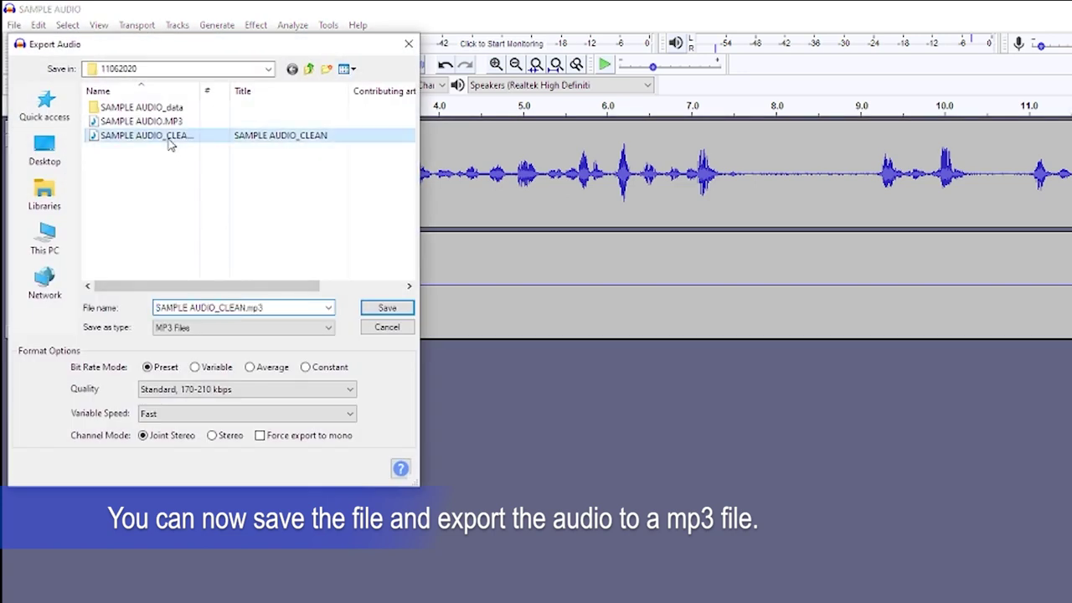
left_click(245, 307)
key("ctrl+c")
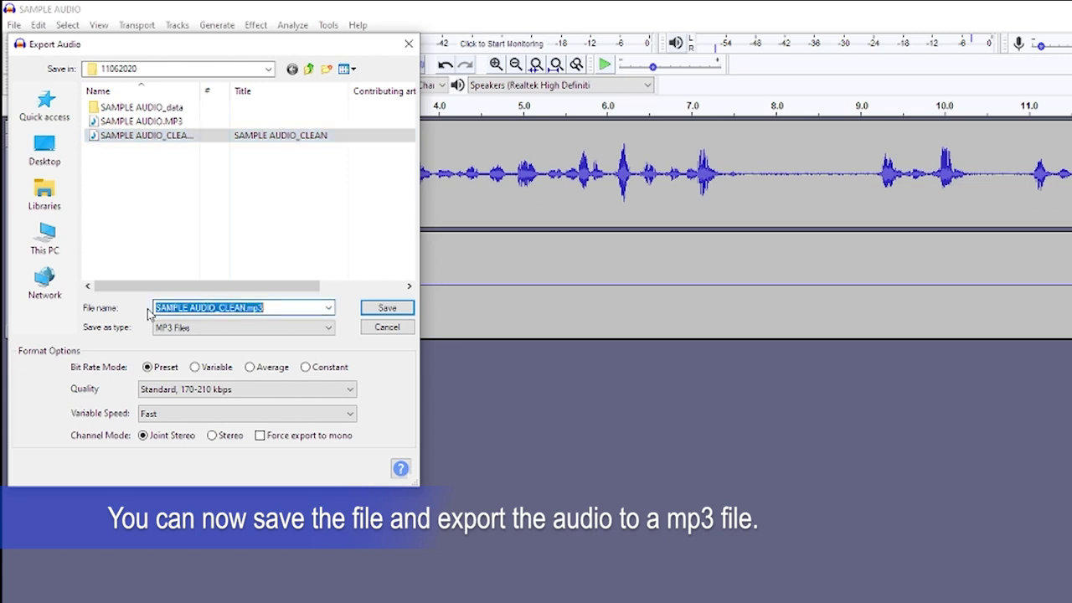
left_click(402, 308)
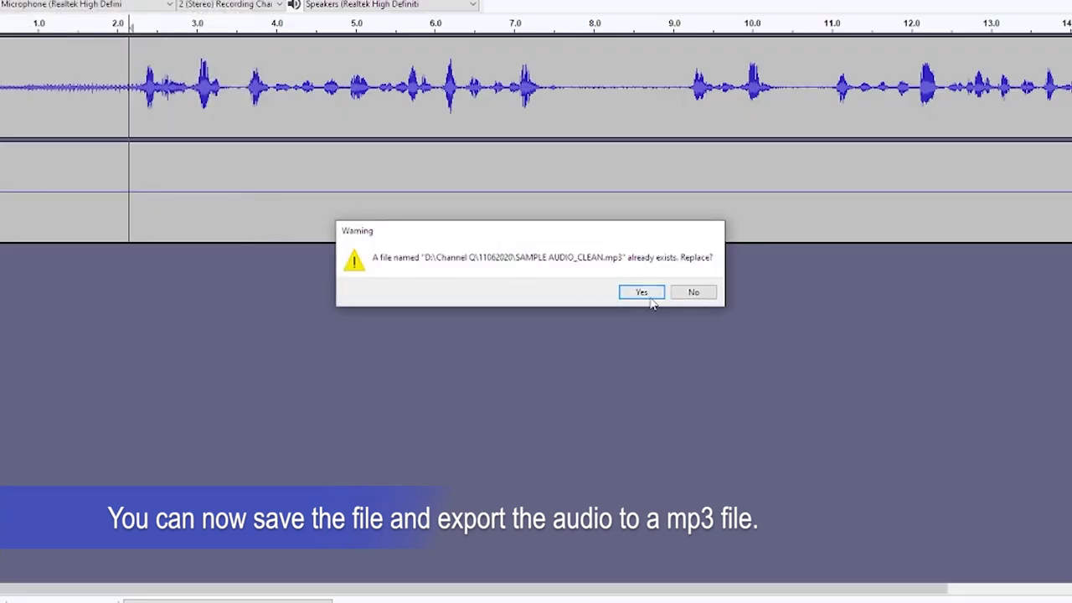
left_click(650, 298)
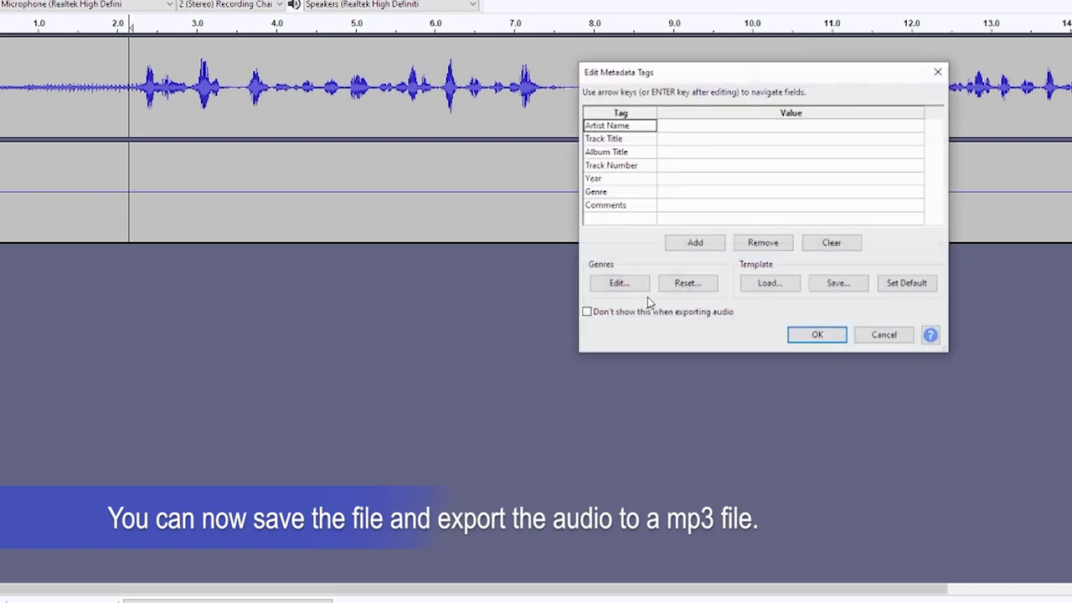
Set the Track Title tag to SAMPLE AUDIO_CLEAN, finish the export, and exit Audacity
left_click(666, 144)
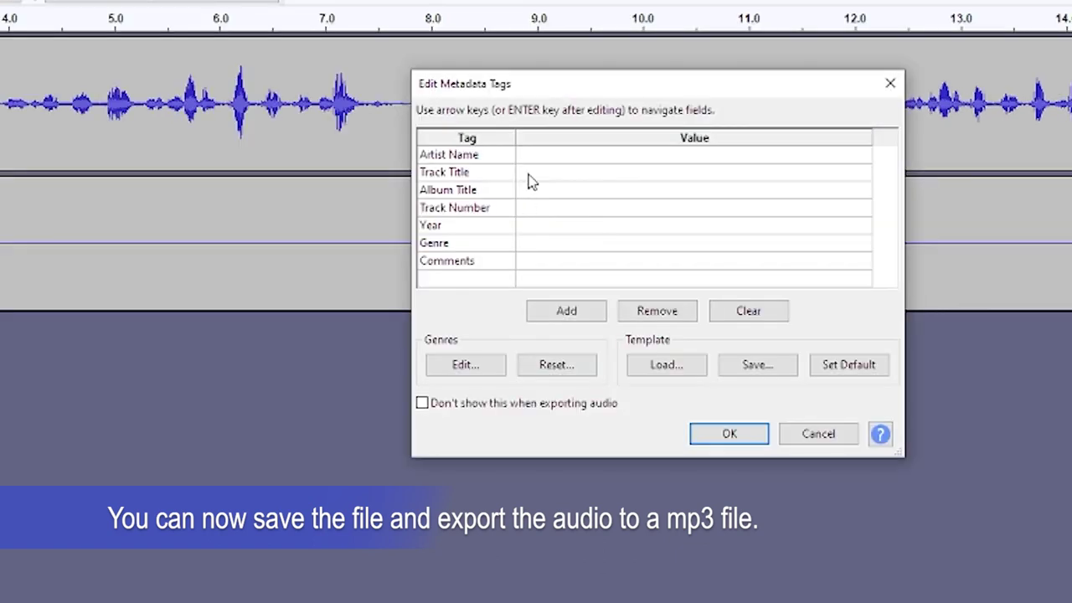
key("ctrl+v")
left_click(731, 433)
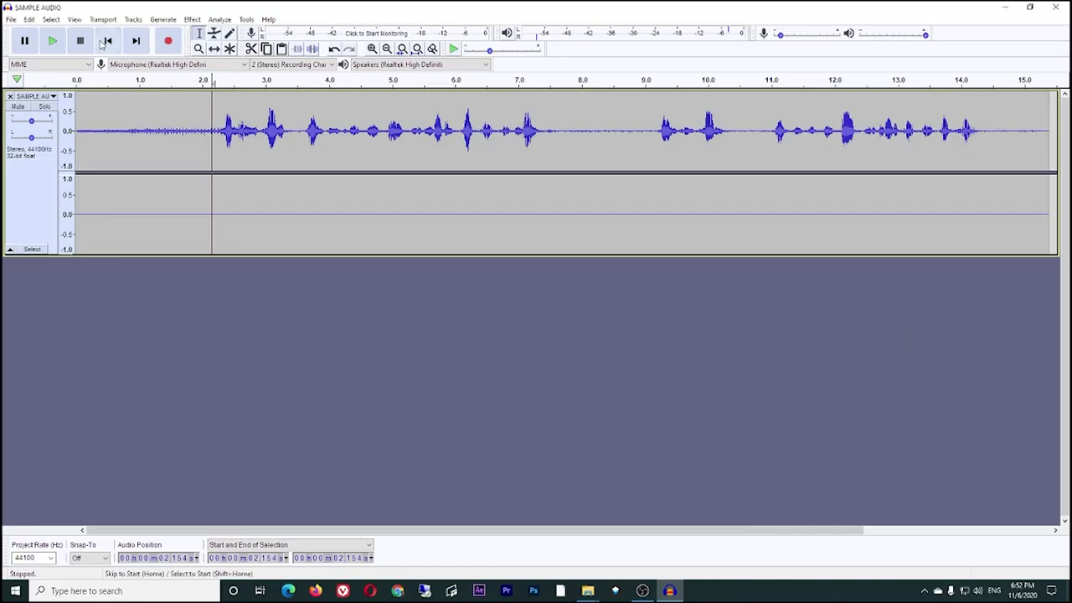
left_click(11, 19)
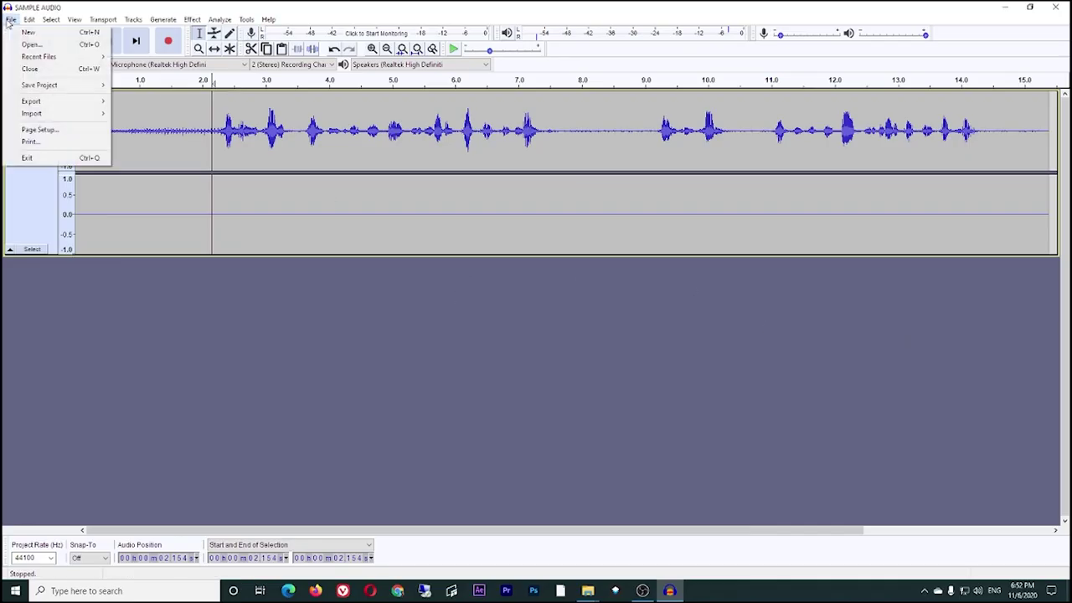
left_click(25, 158)
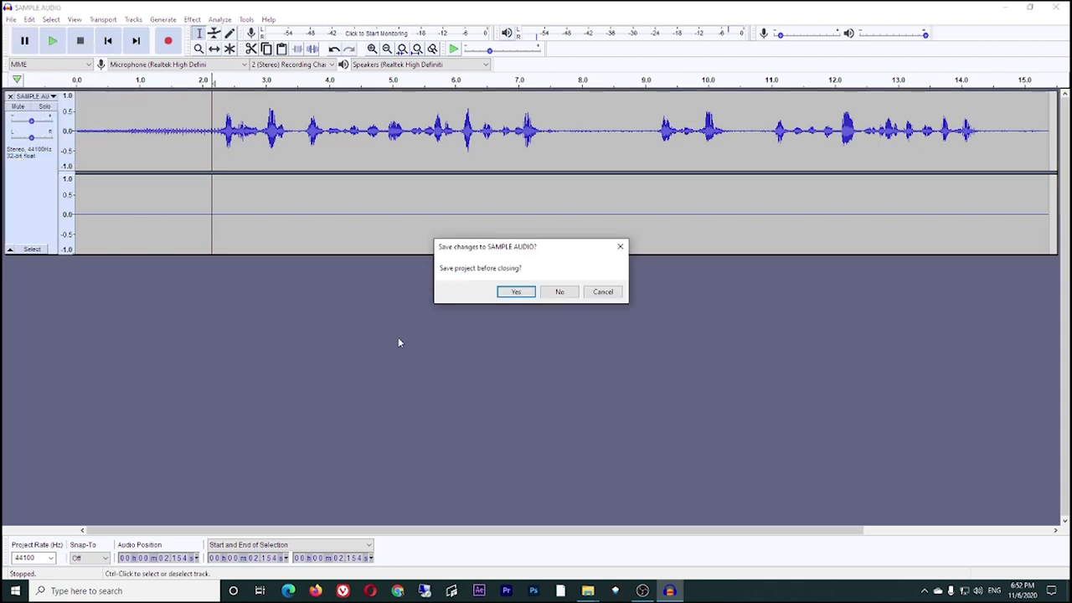
left_click(516, 293)
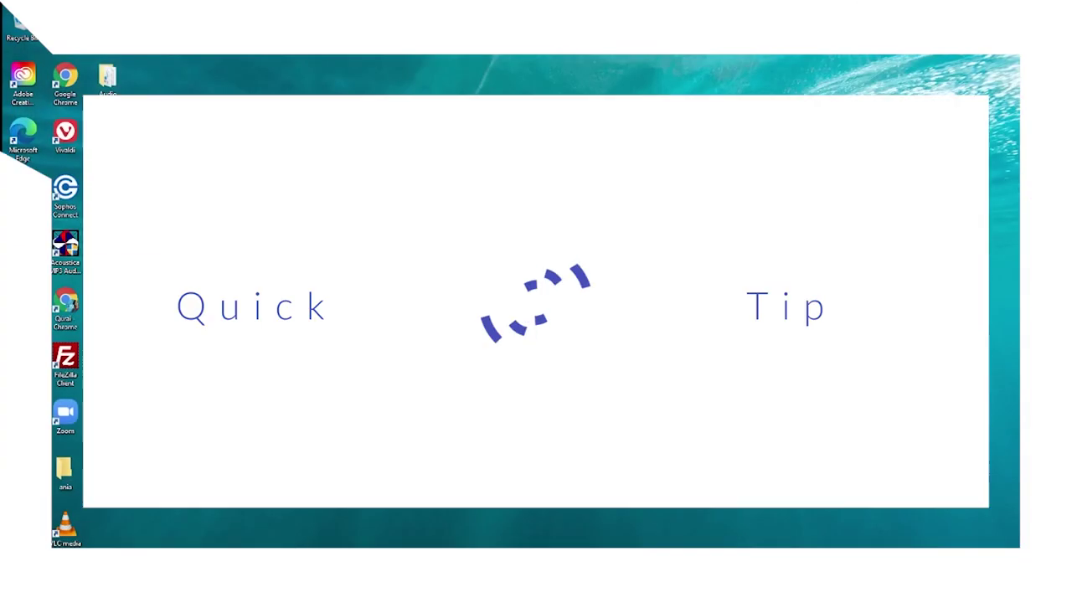